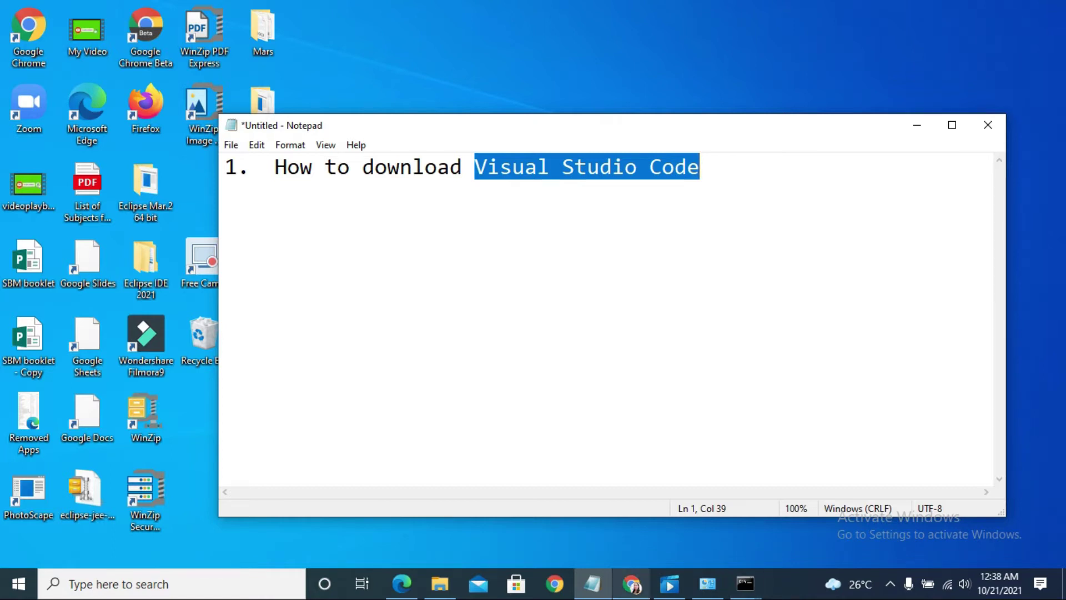
Step: Switch to Chrome, search Google for "visual studio code" and open the official Visual Studio Code website
left_click(632, 583)
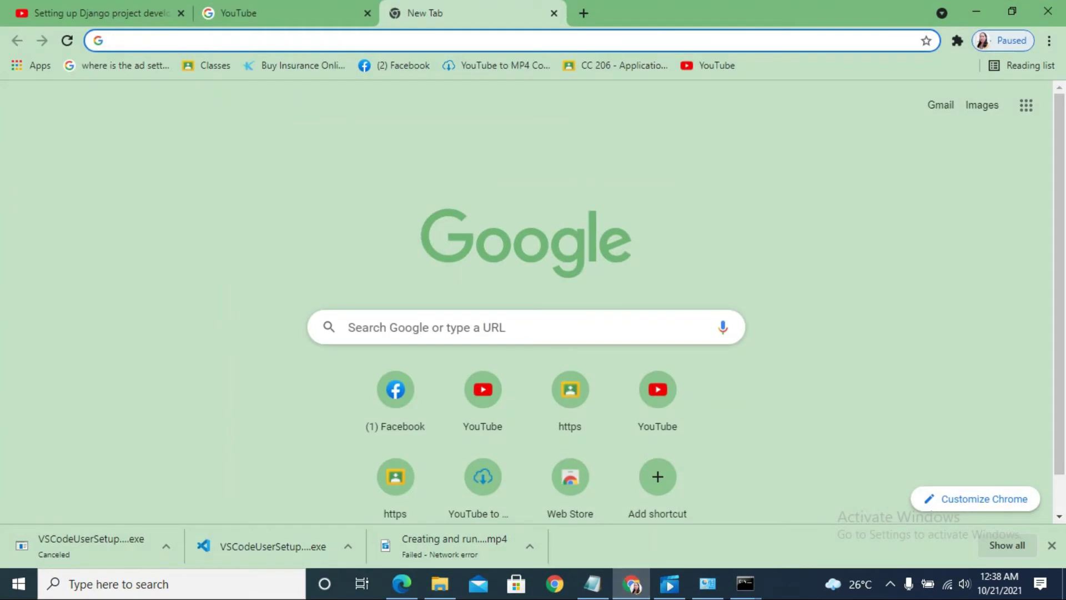
type("visul")
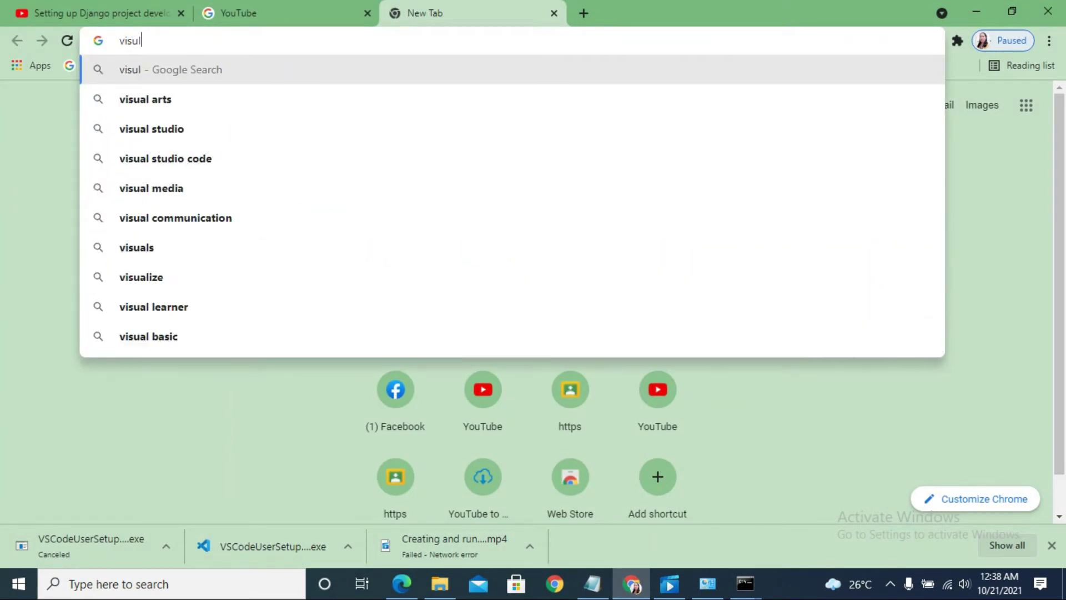
key("BackSpace")
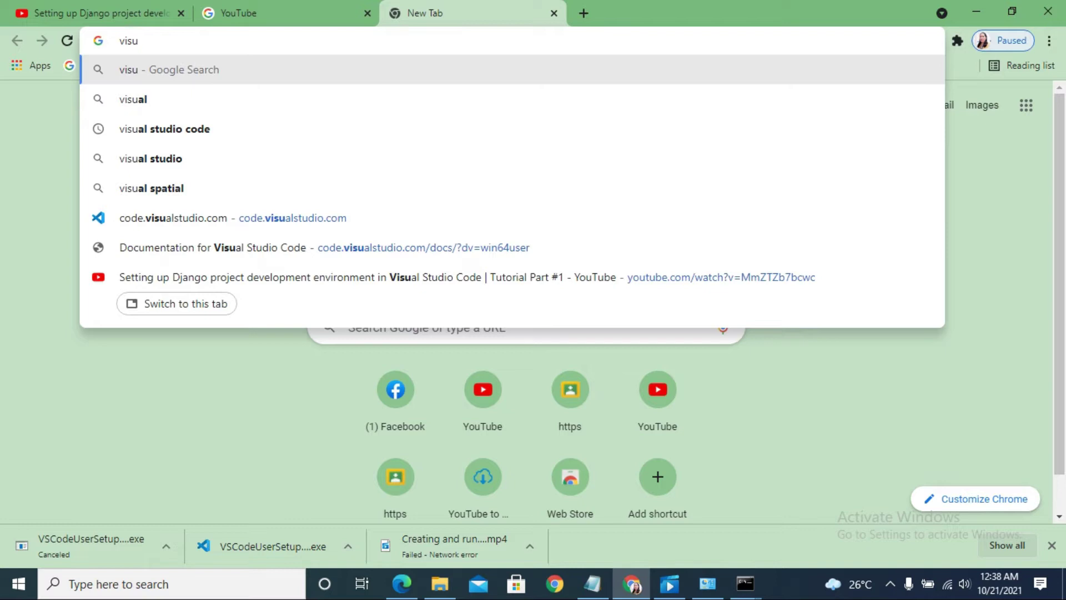
type("al")
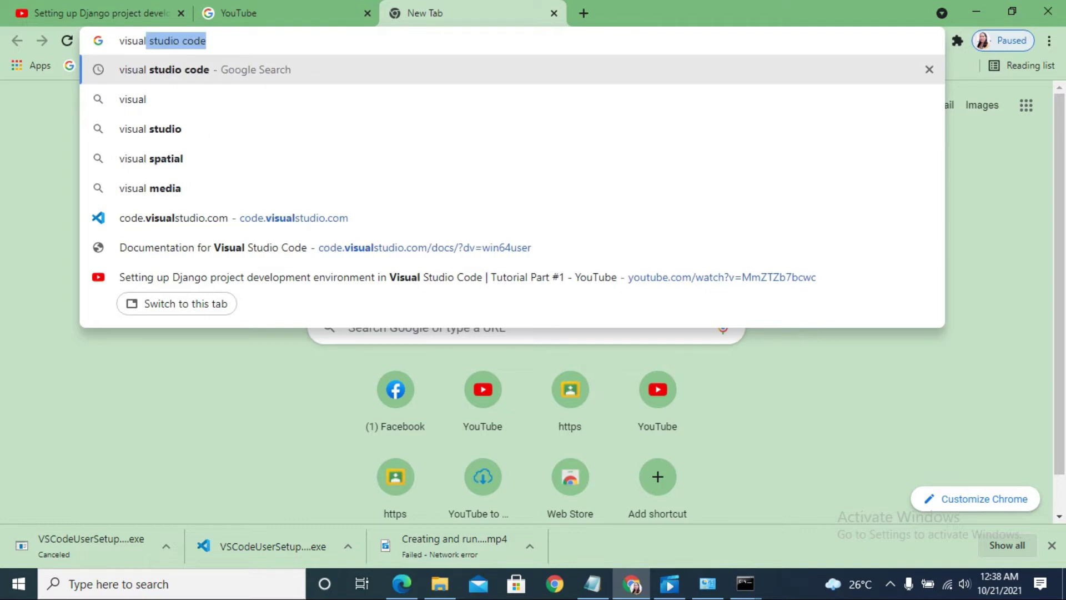
key("Return")
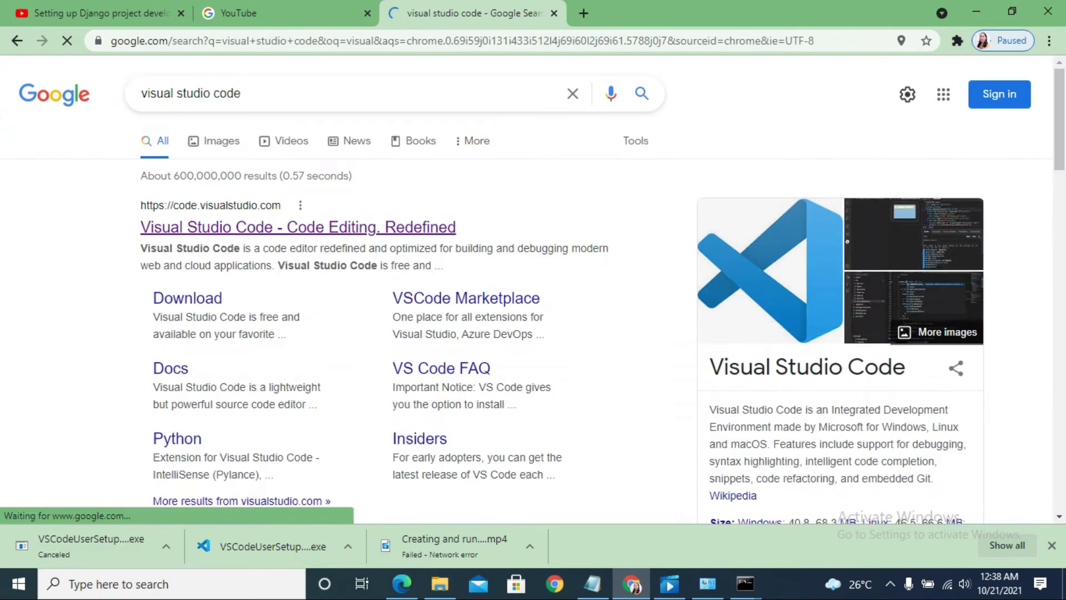
left_click(298, 227)
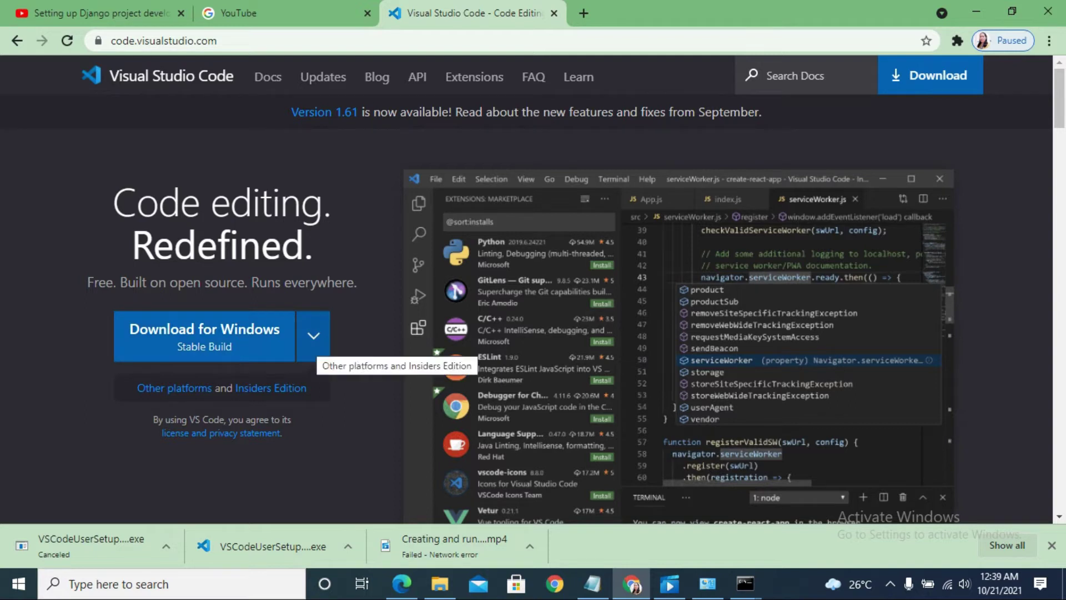
Step: Start downloading the stable Windows x64 User Installer, and cancel the running download
left_click(314, 339)
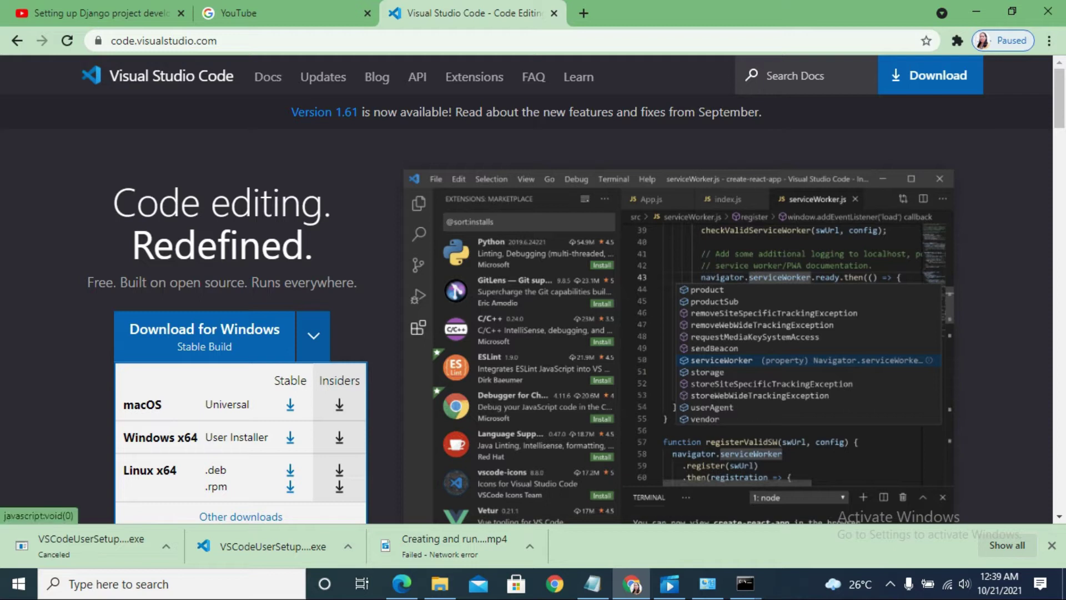
left_click(291, 437)
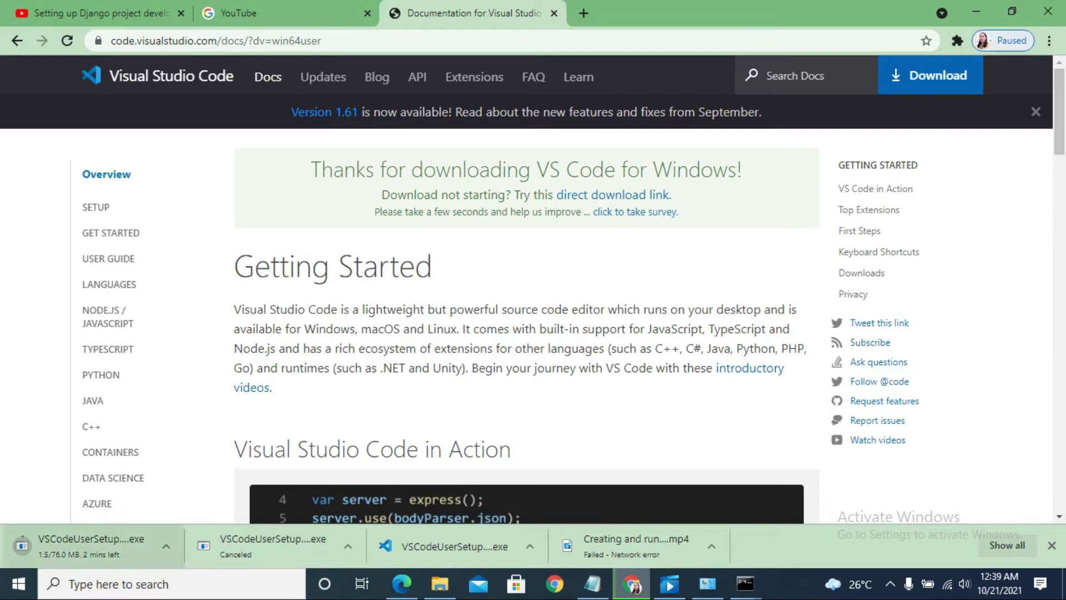
left_click(166, 546)
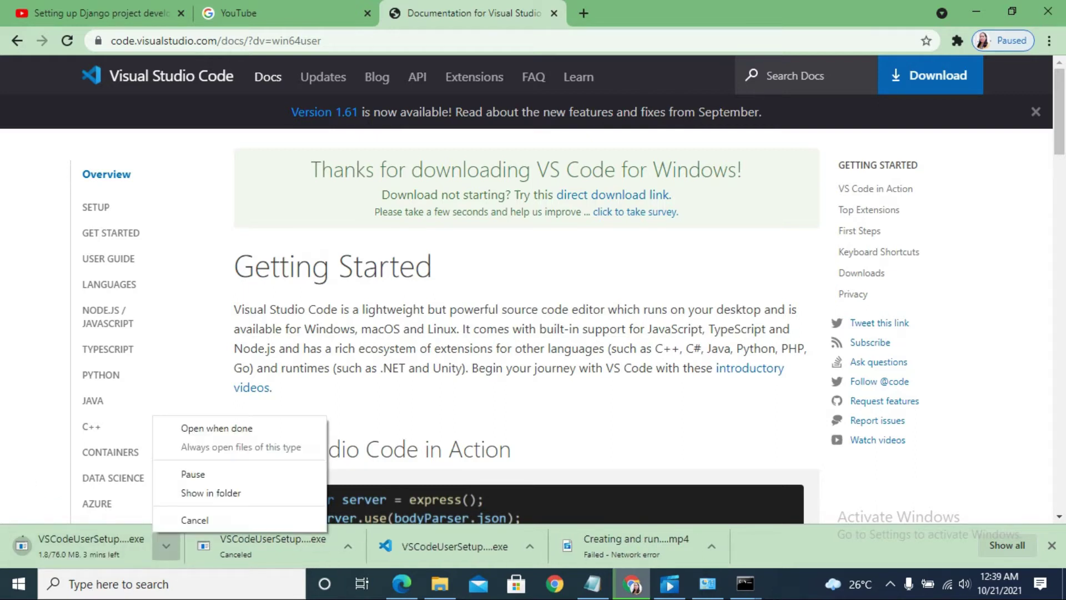
left_click(194, 520)
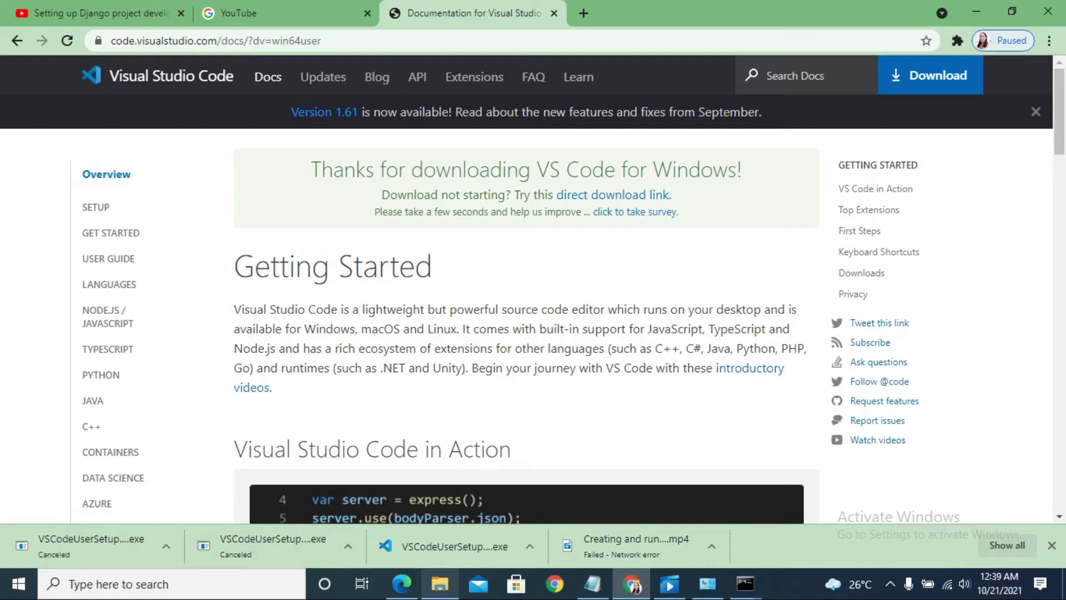
Step: Launch the VSCodeUserSetup-x64-1.61.2 installer from the Downloads folder and accept its license agreement
mouse_move(440, 583)
left_click(439, 521)
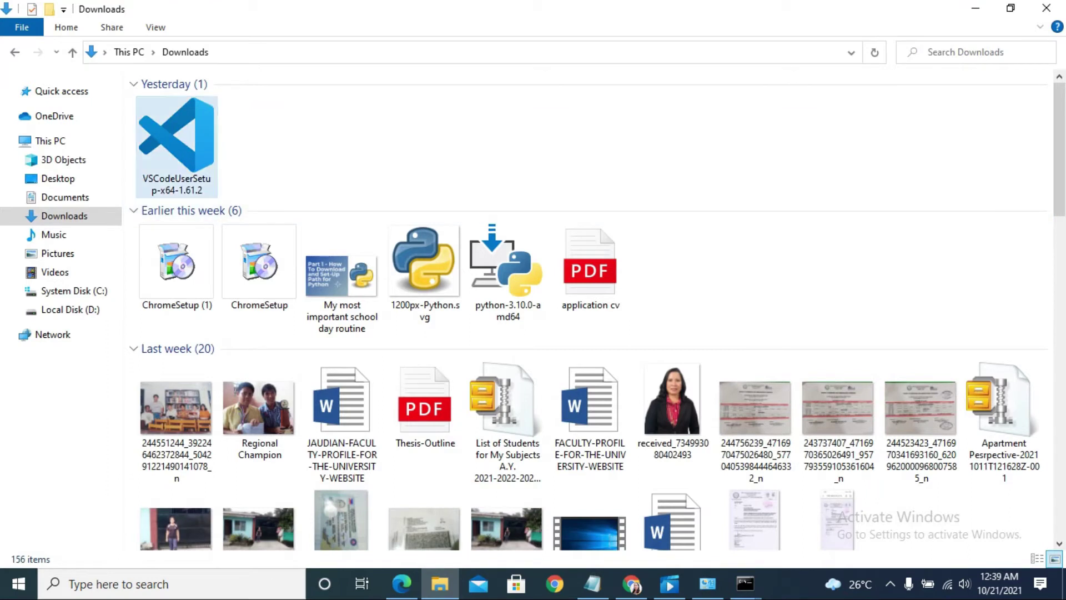
double_click(176, 142)
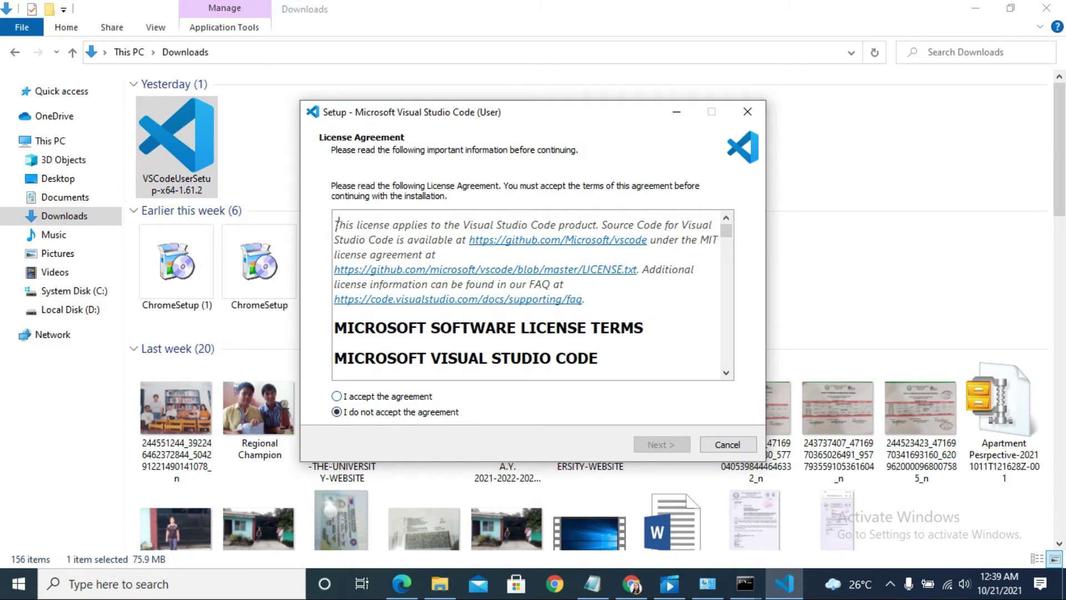
left_click(337, 396)
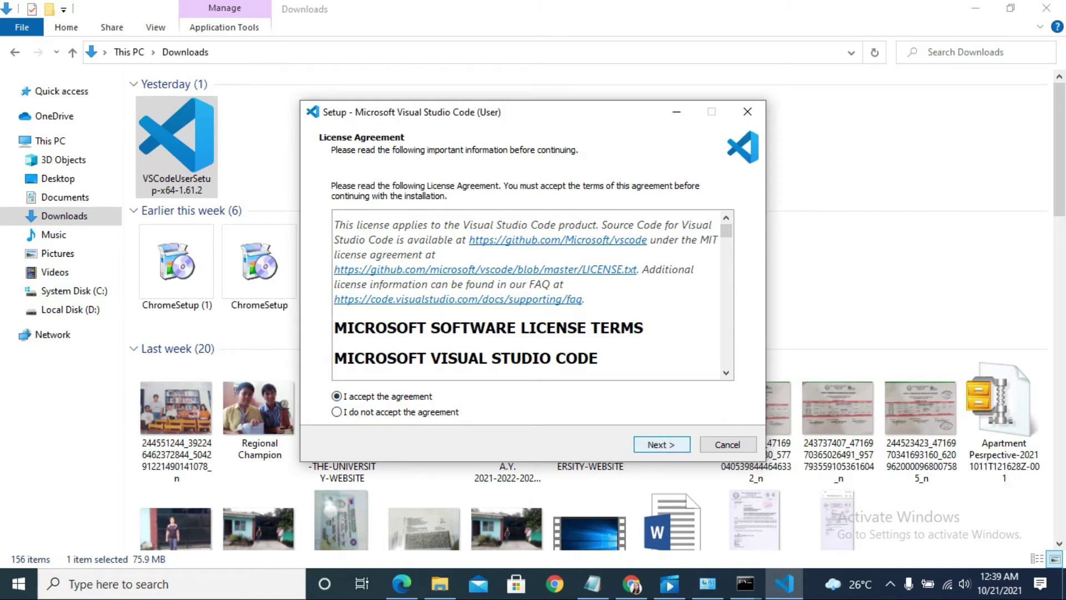
key("Return")
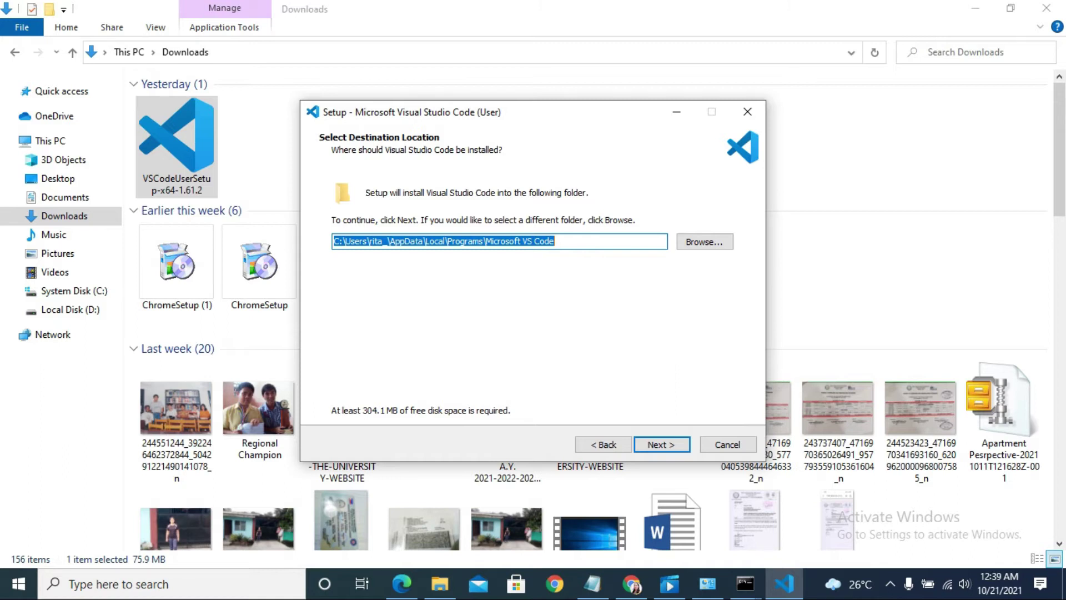
Step: Set the installation destination to C:\Python\Microsoft VS Code by choosing the Python folder on the system disk
left_click(704, 242)
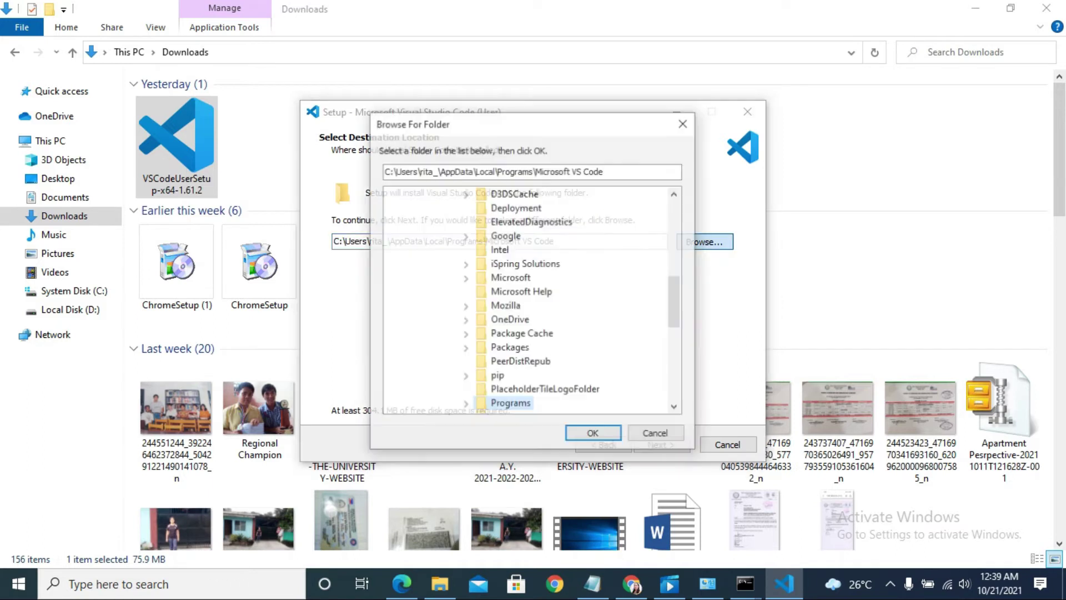
scroll(526, 301, "up", 5)
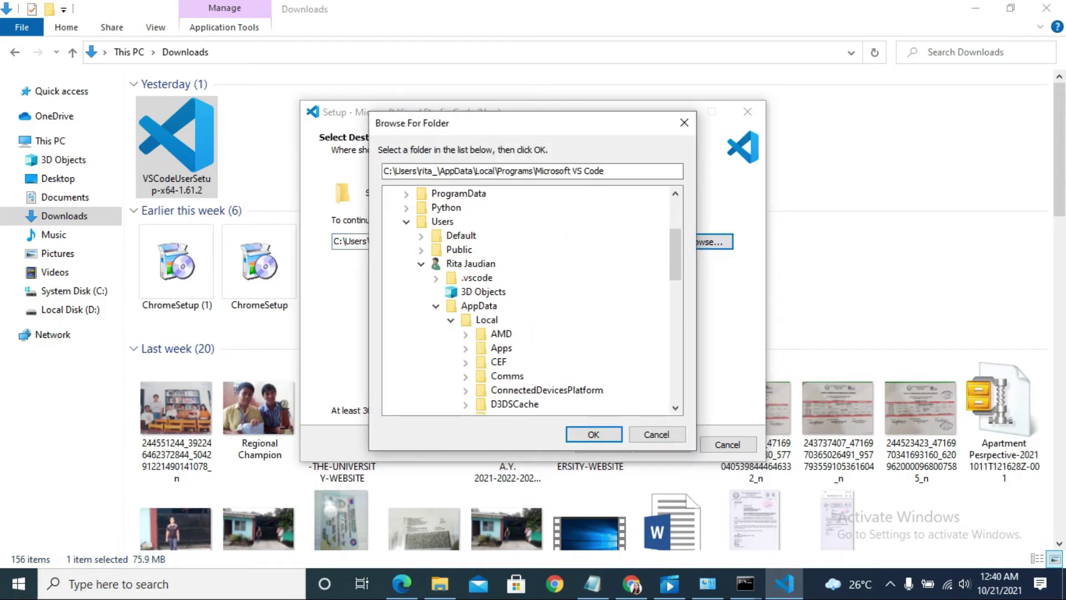
scroll(526, 301, "up", 3)
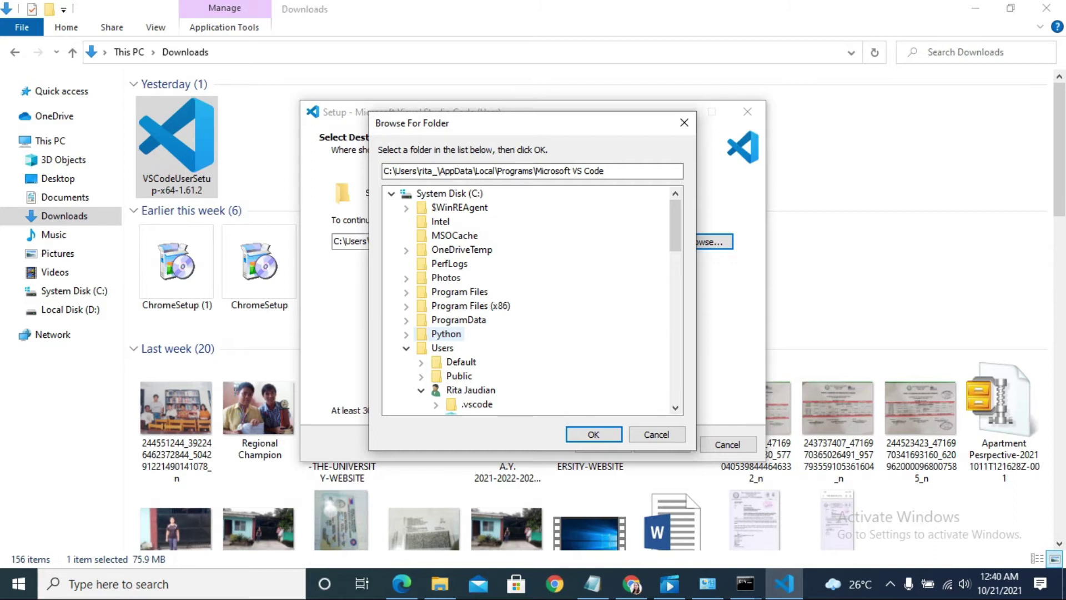
left_click(446, 334)
double_click(446, 334)
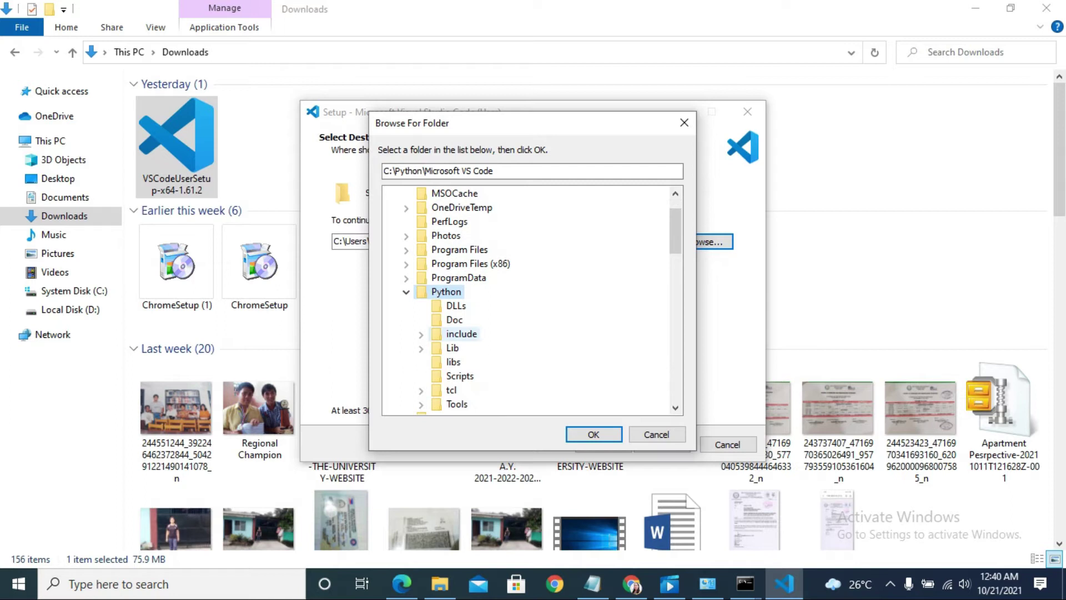
left_click(593, 434)
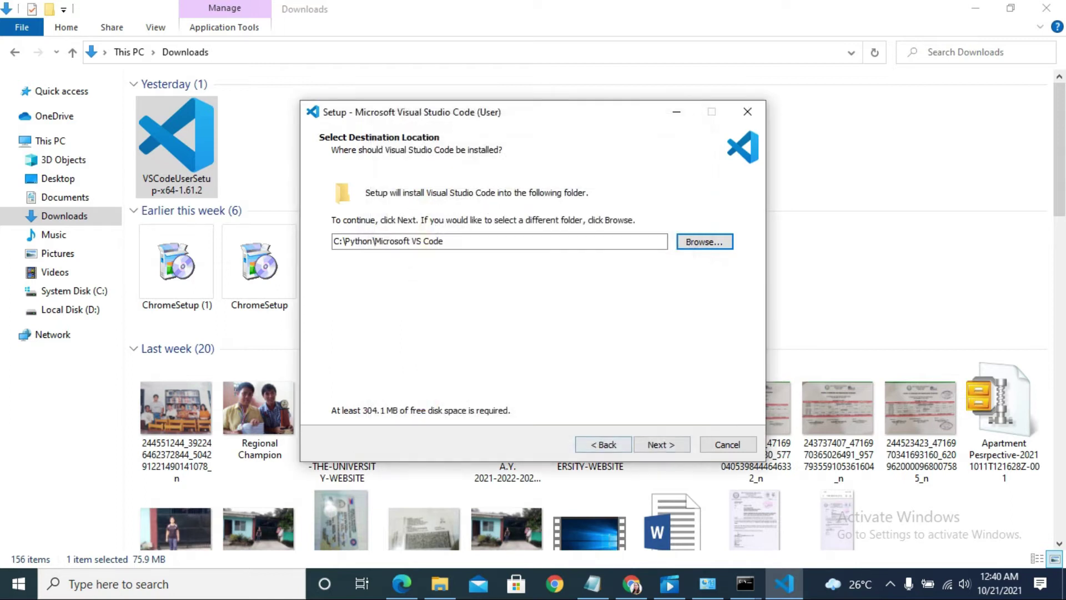
left_click(661, 445)
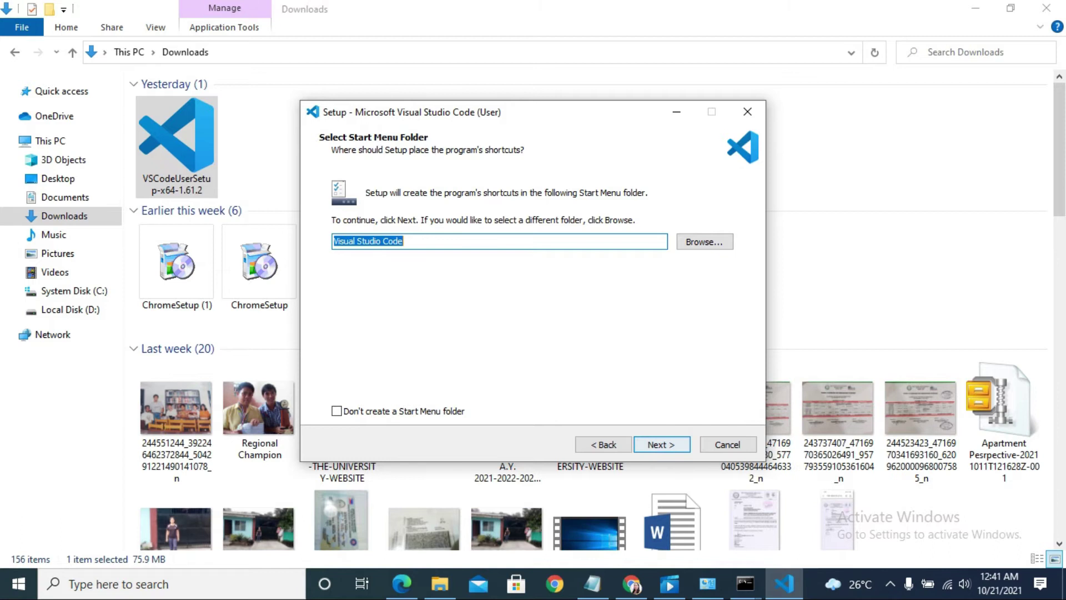
Step: Keep the default Start Menu folder, enable the desktop icon and both "Open with Code" actions, and install and launch Visual Studio Code
key("Return")
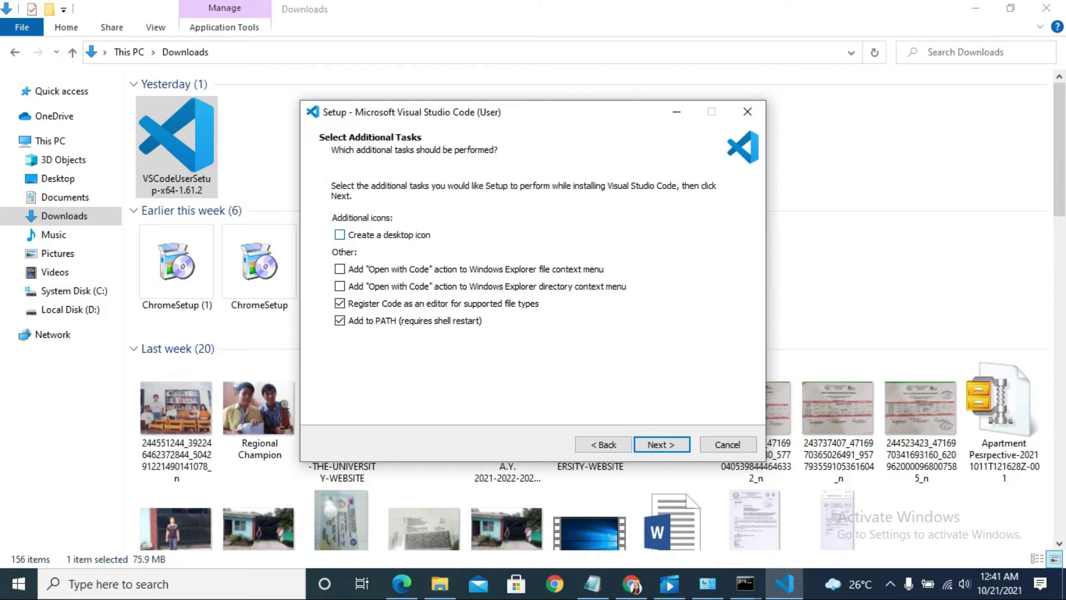
left_click(340, 235)
left_click(340, 269)
left_click(340, 286)
left_click(662, 444)
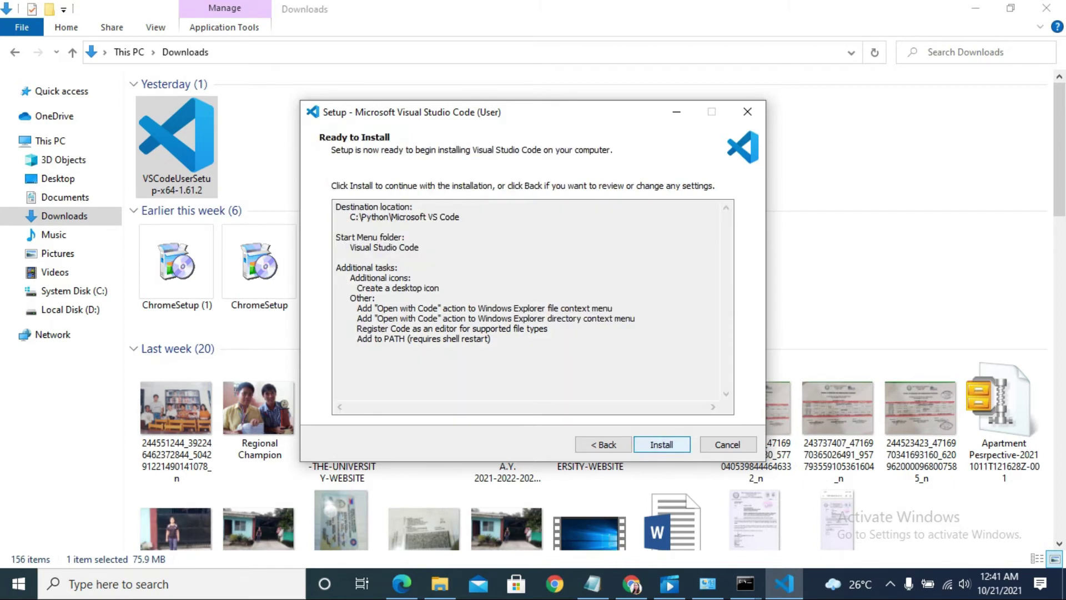
left_click(661, 444)
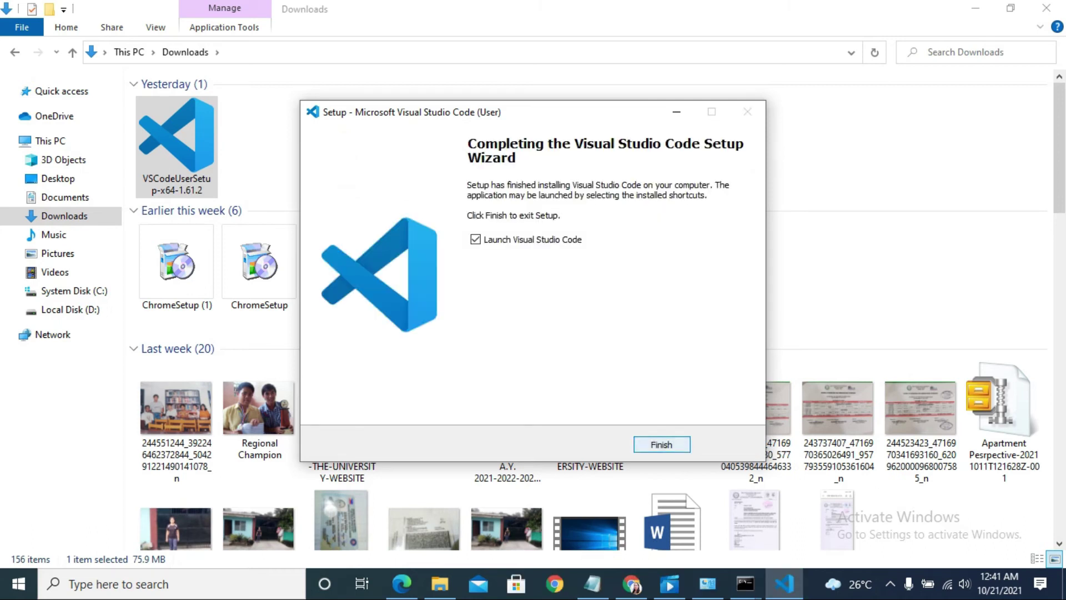
key("Return")
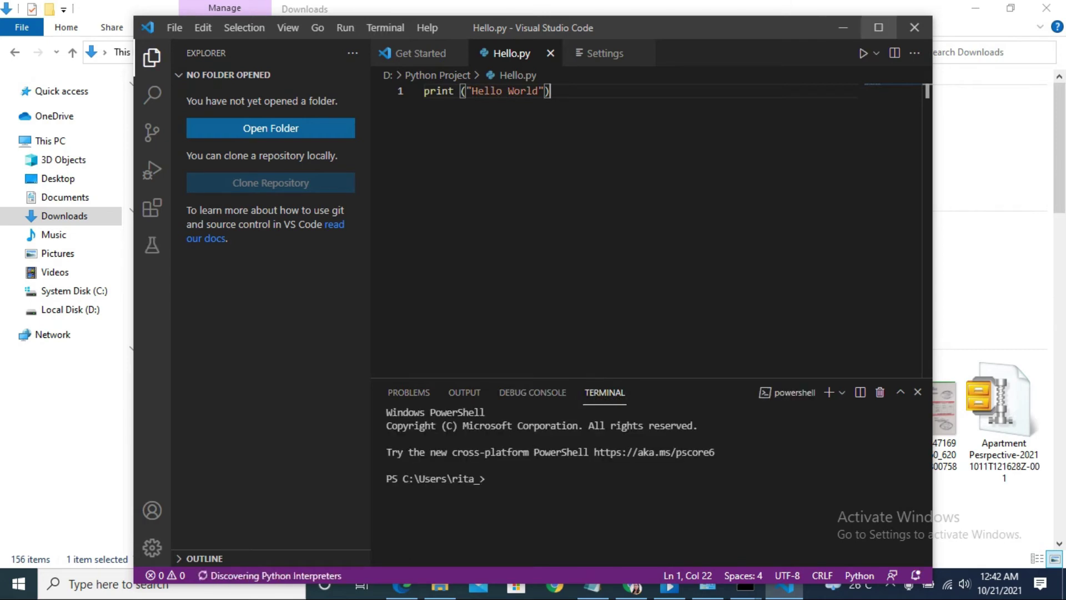
Step: Maximize the Visual Studio Code window and close the Hello.py and Settings editors
left_click(878, 27)
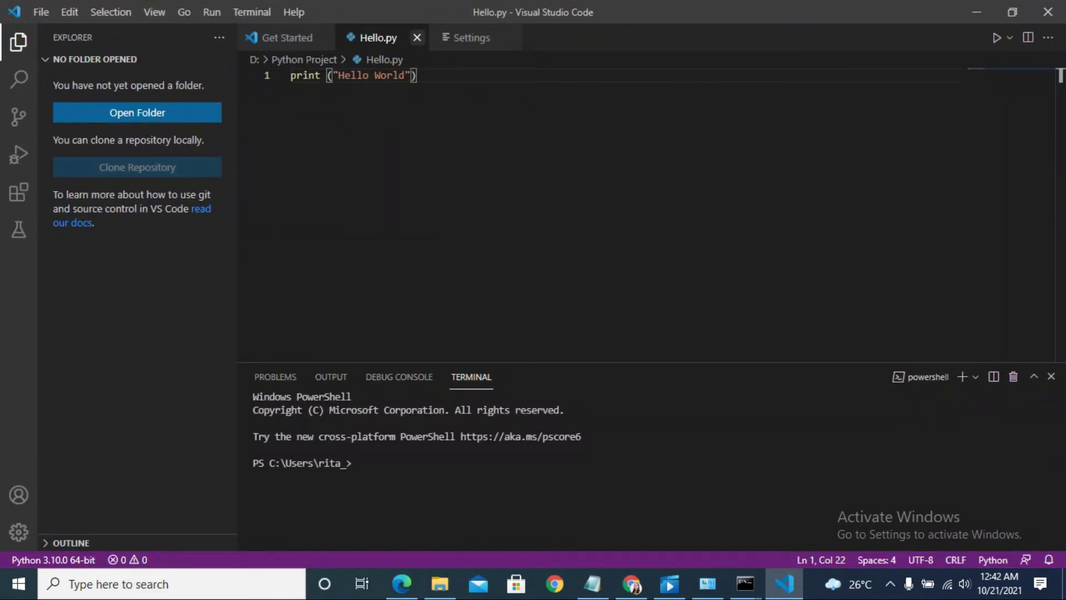
left_click(417, 37)
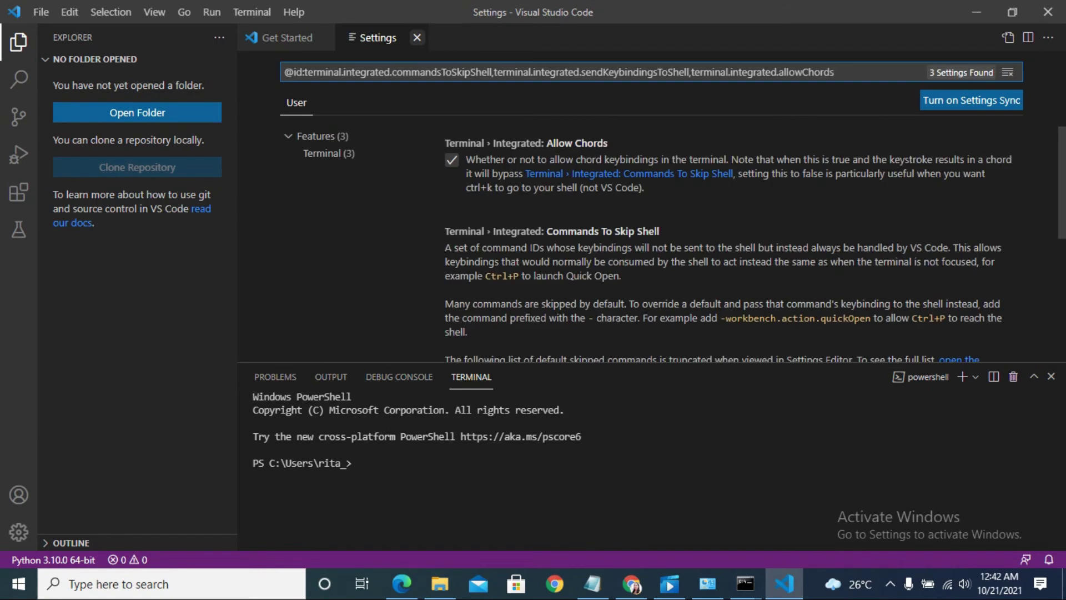
left_click(417, 38)
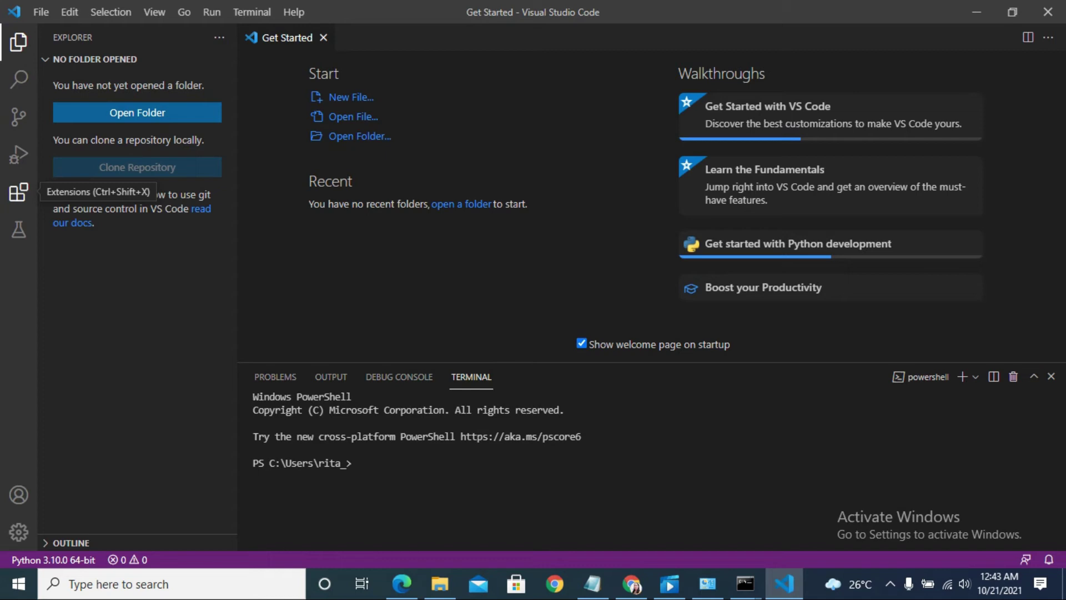
Step: Search the extensions marketplace for "python" and open the Python extension by Microsoft
left_click(18, 192)
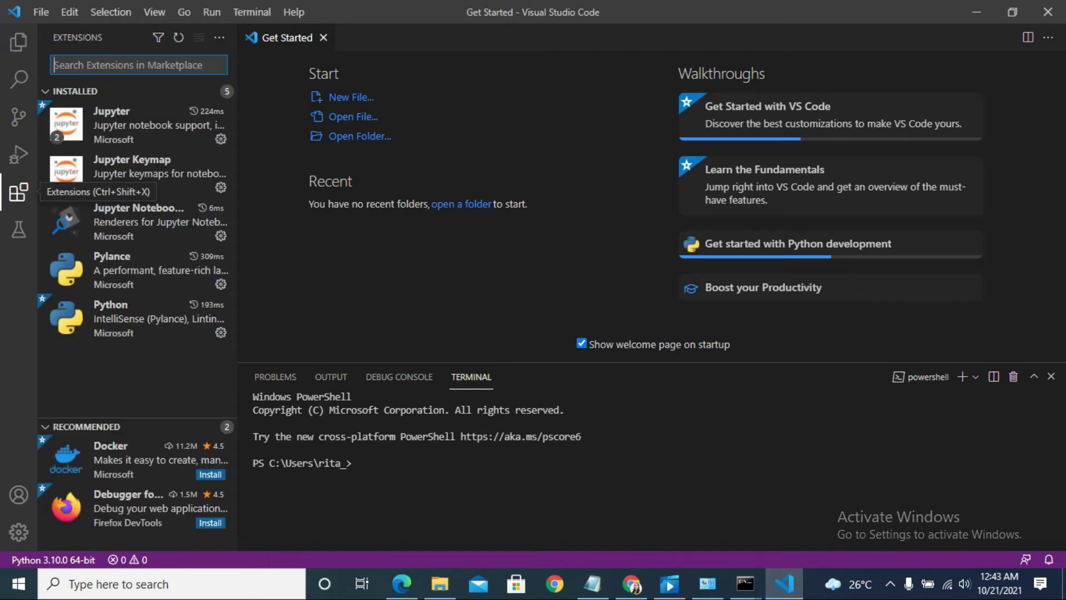
type("p")
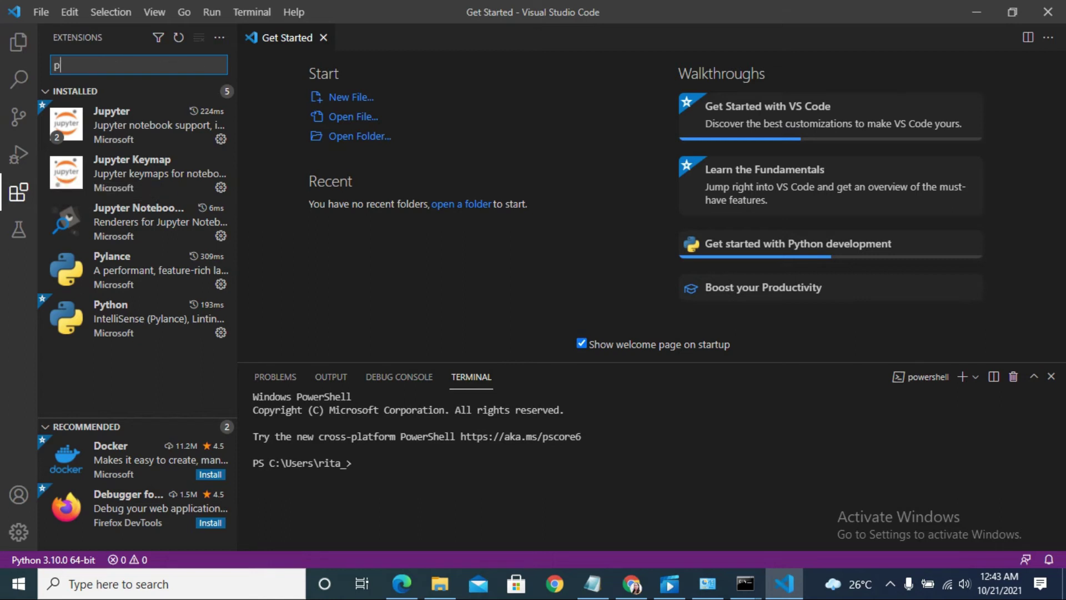
type("ython")
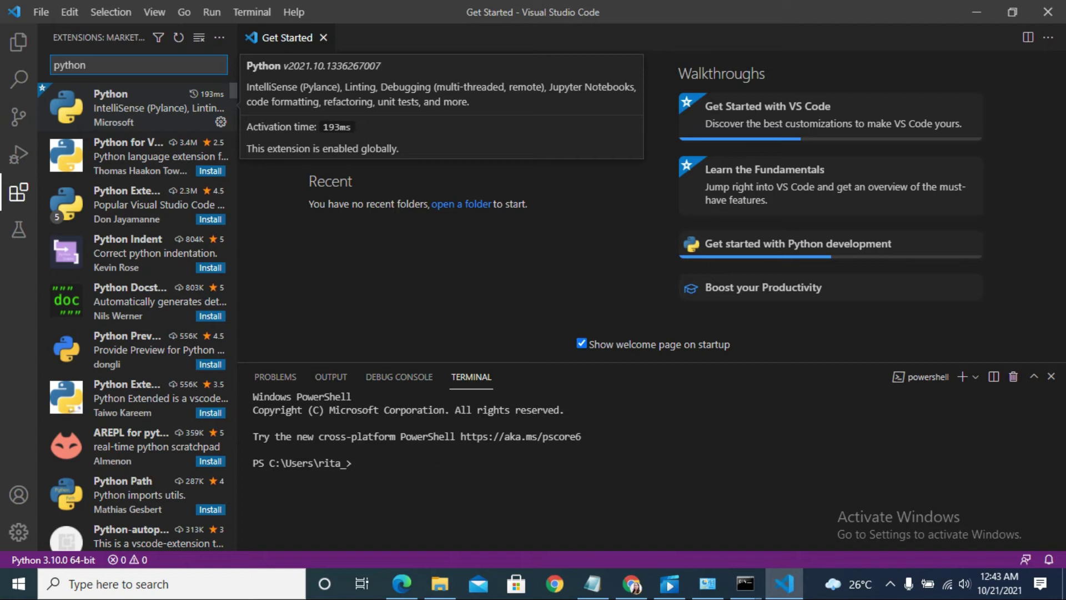
left_click(137, 108)
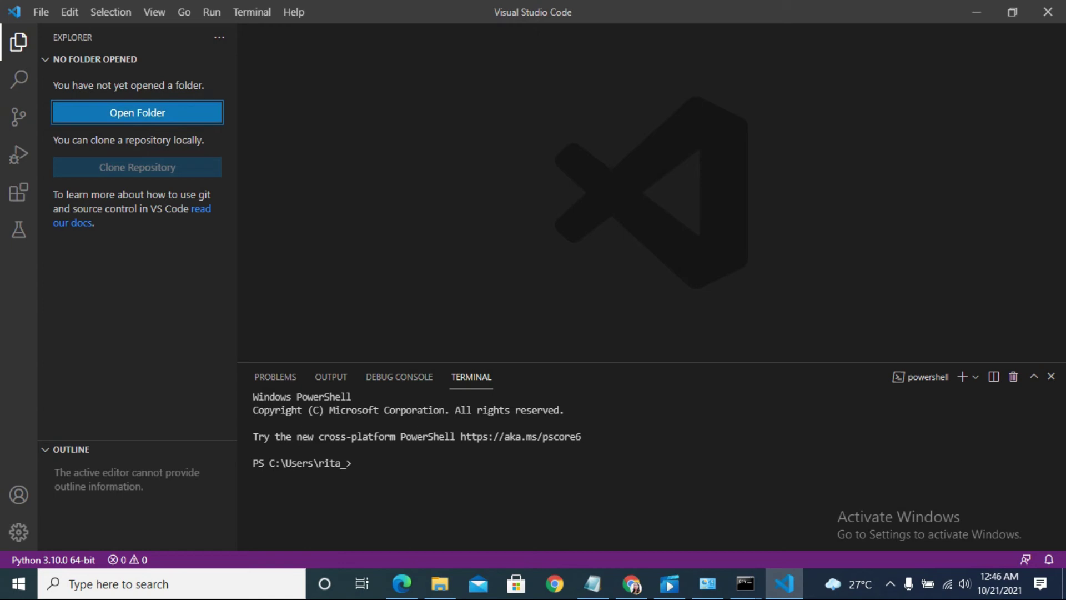
Step: Start opening a project folder, browse to Local Disk (D:), and add a new folder there
left_click(137, 113)
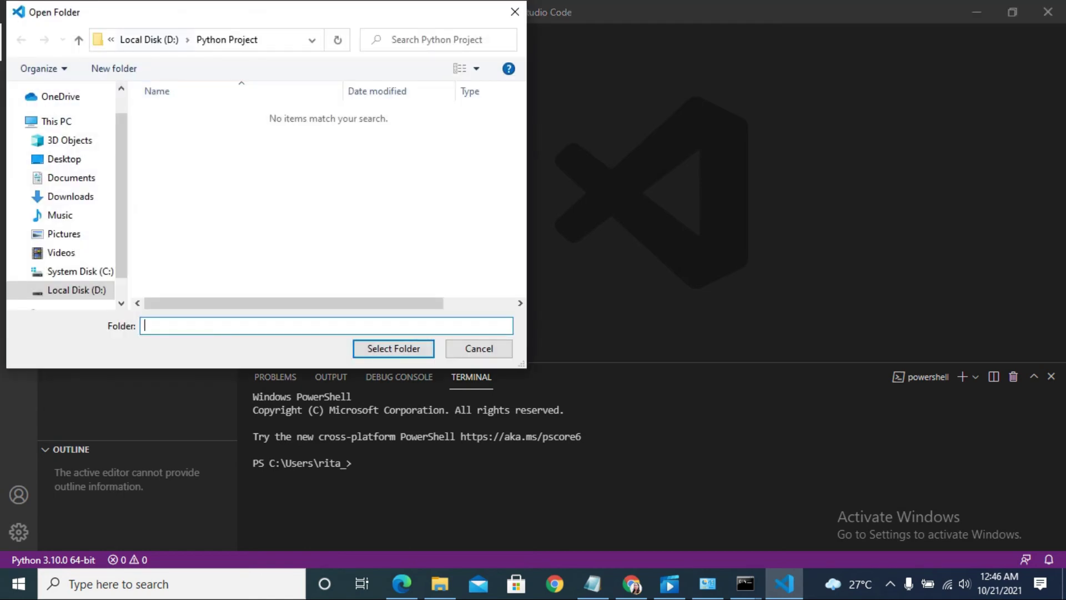
left_click(149, 40)
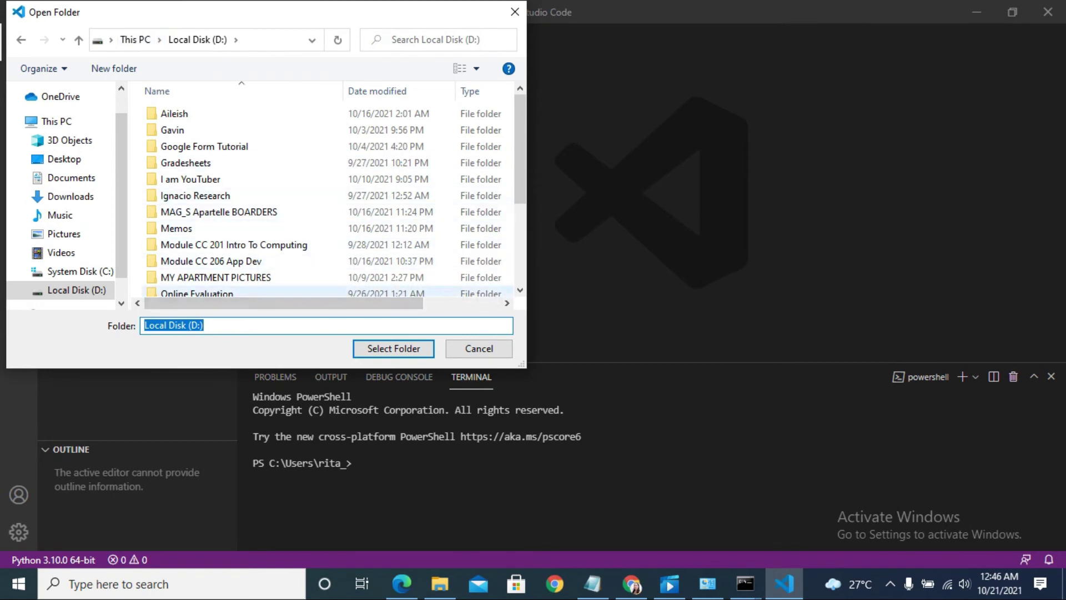
scroll(222, 261, "down", 3)
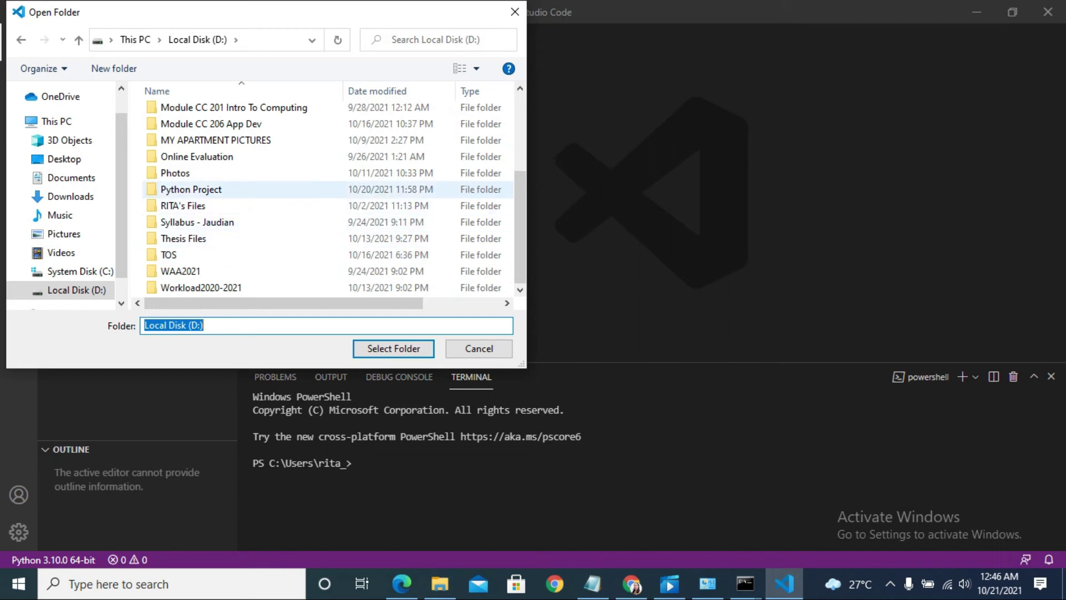
left_click(106, 69)
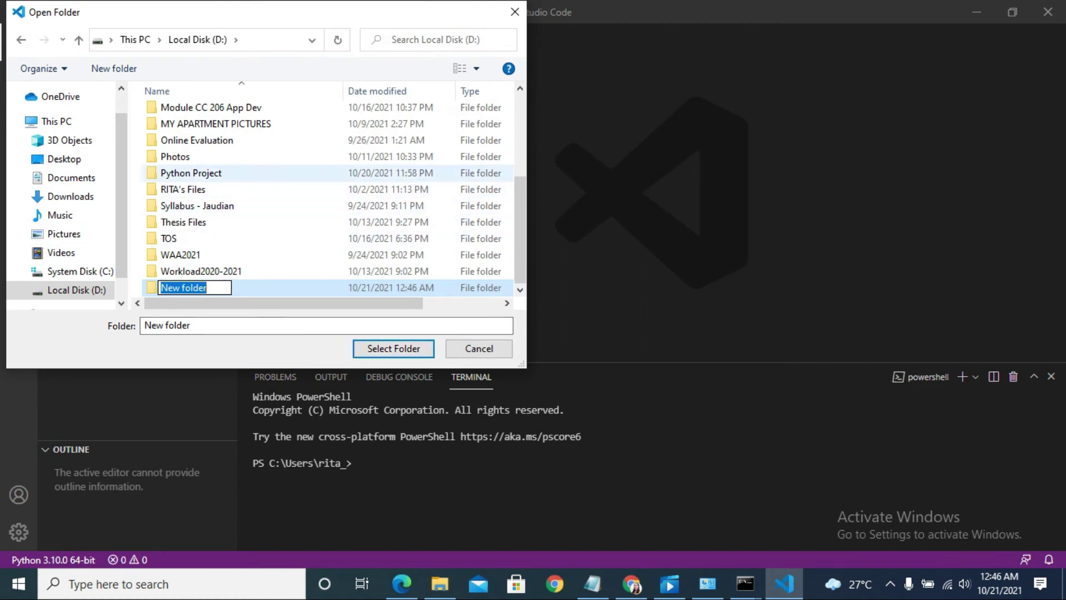
Step: Open the existing Python Project folder on Local Disk (D:) as the workspace and trust the authors of its files
double_click(191, 173)
key("Return")
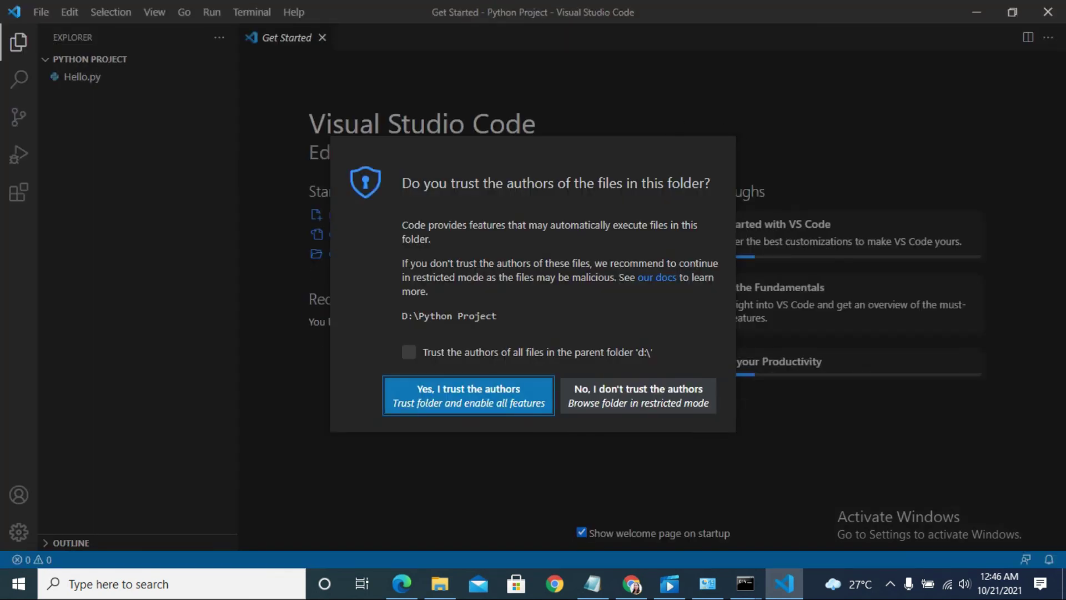
left_click(479, 401)
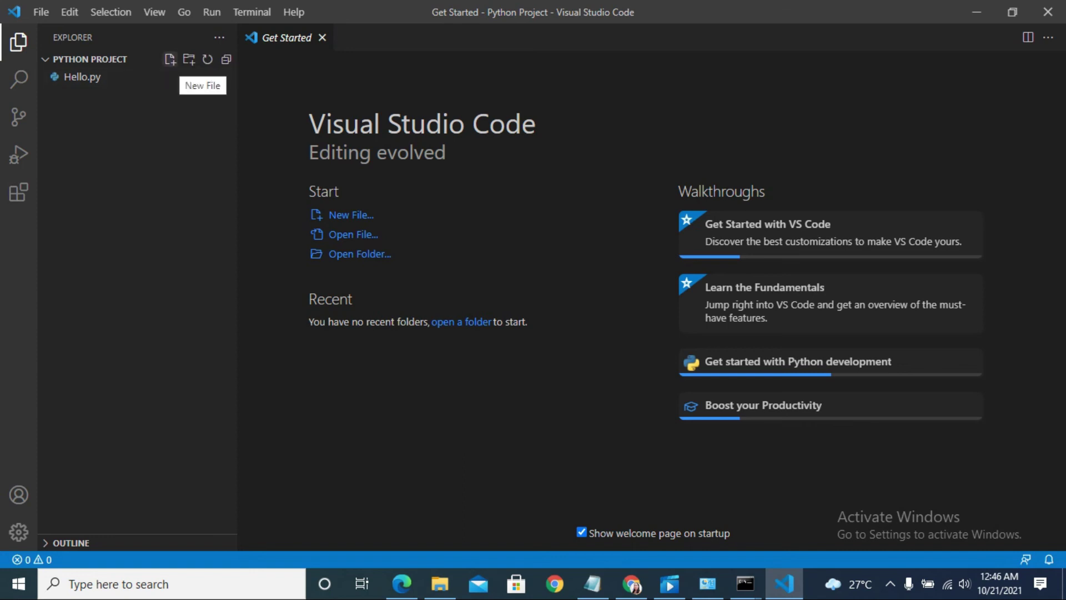
Step: Create a new file named SamplePython.py in the Python Project folder
left_click(170, 59)
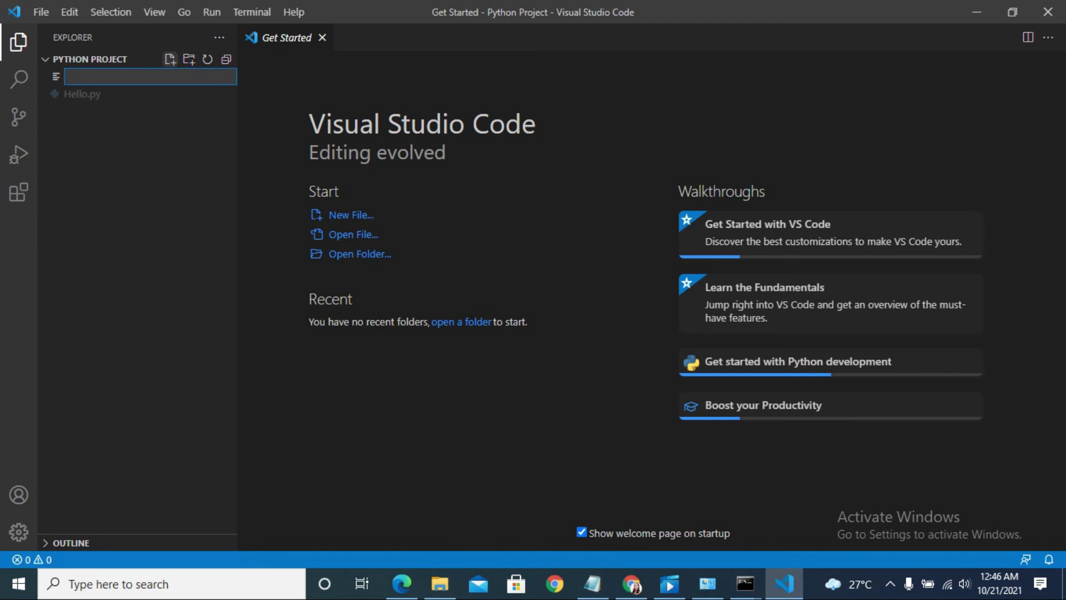
type("SamplePython.py")
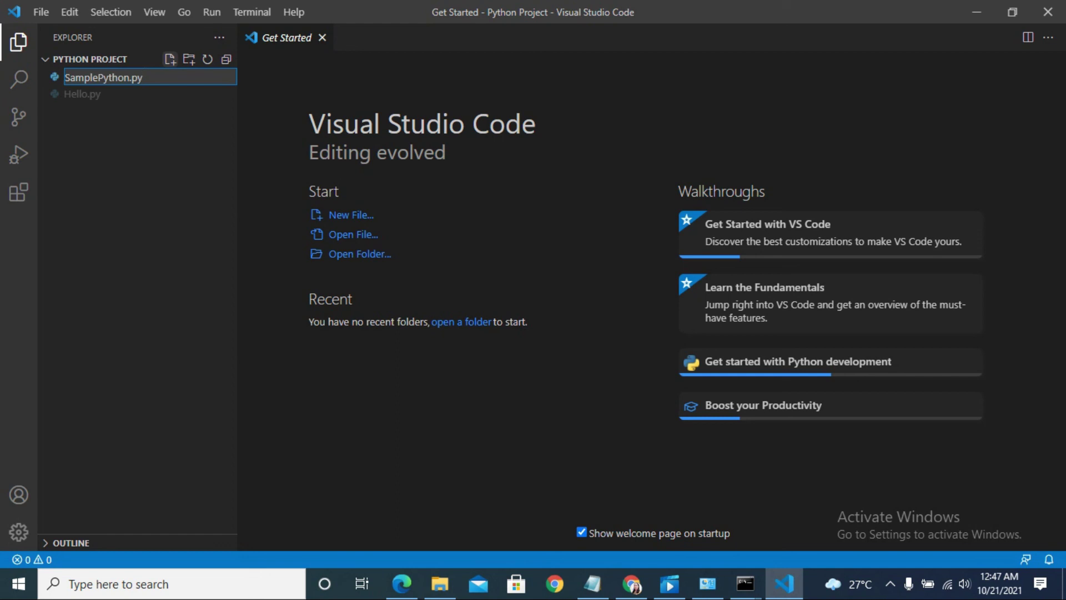
key("Return")
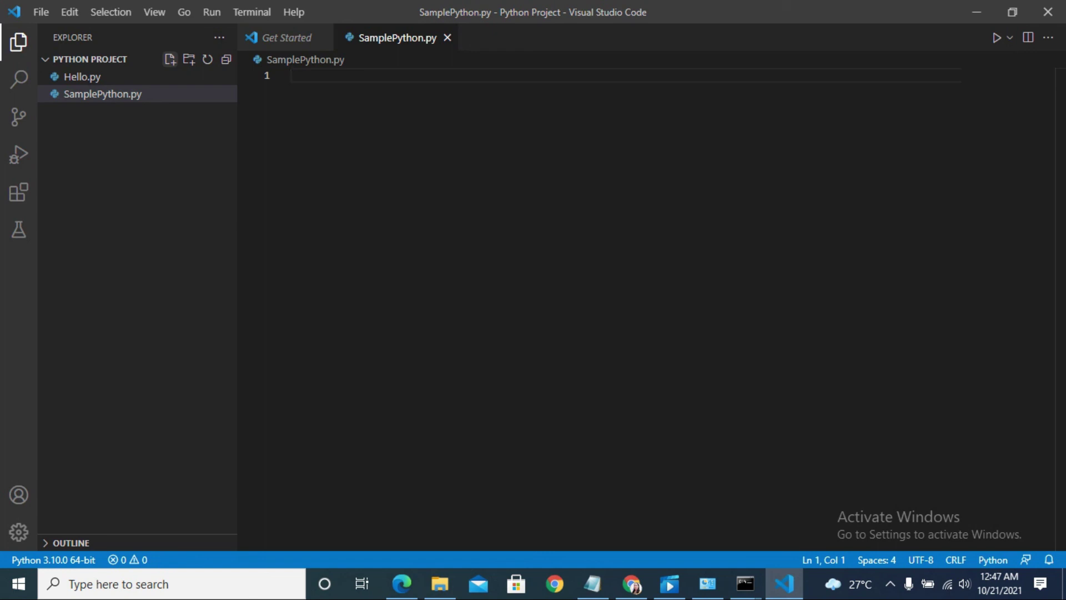
Step: Enter a statement beginning with "p" on line 1 of SamplePython.py
type("p")
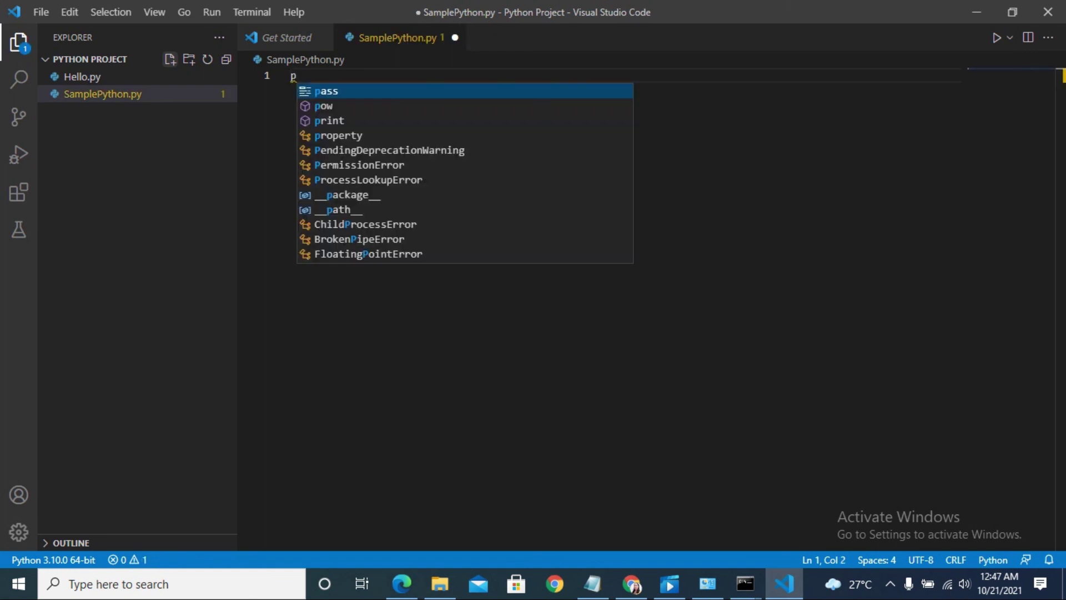